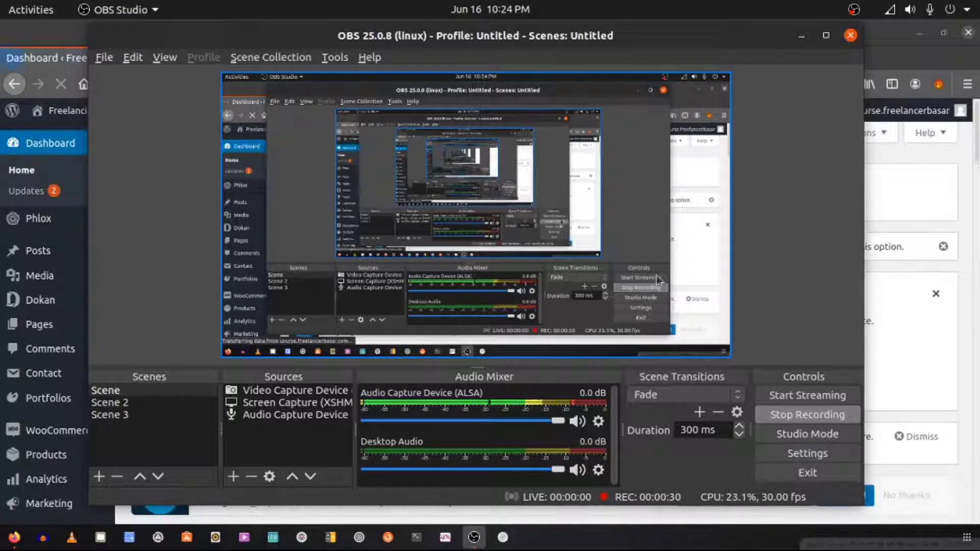
Switch from OBS Studio to the WordPress dashboard in Firefox and look over its notices and widgets down to WooCommerce Status.
click(802, 36)
scroll(504, 339, down, 10)
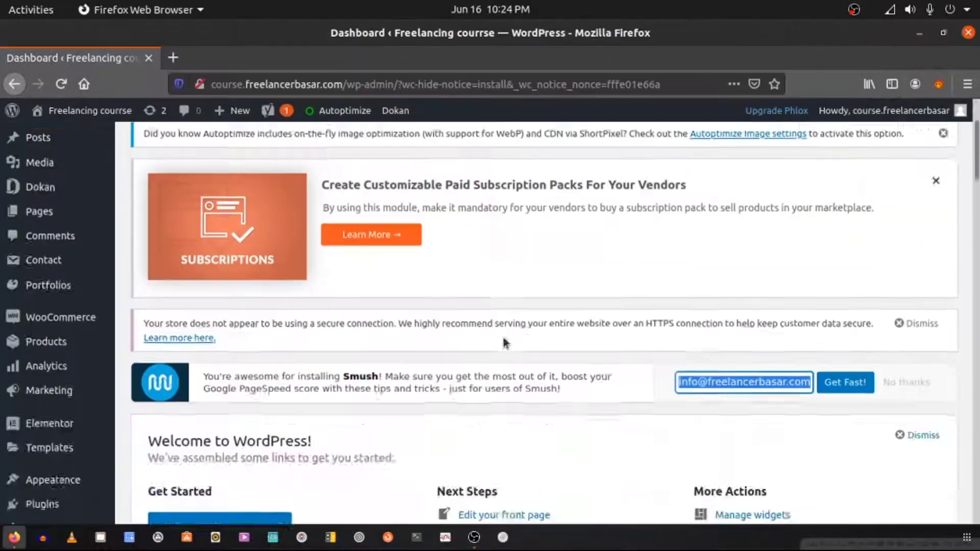
scroll(434, 326, up, 10)
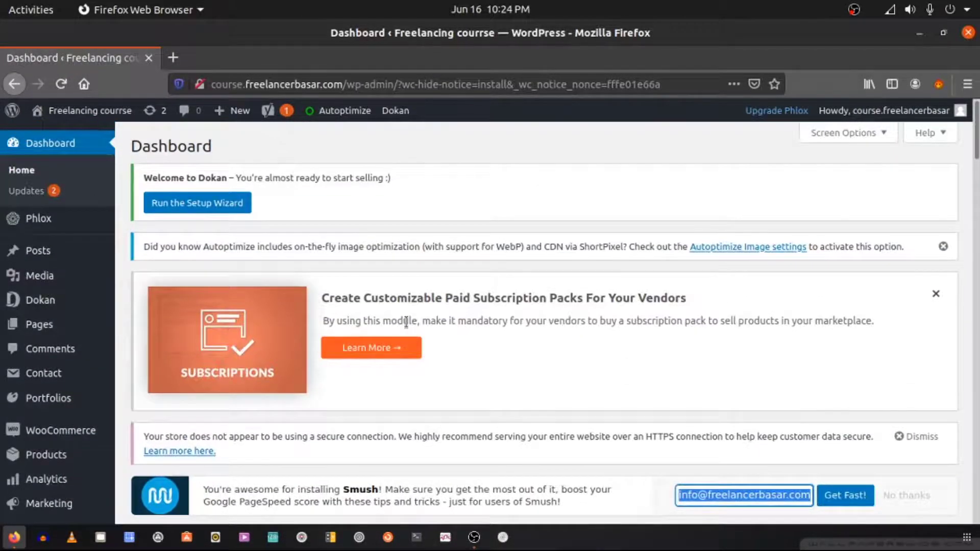
scroll(408, 322, down, 7)
scroll(442, 351, down, 7)
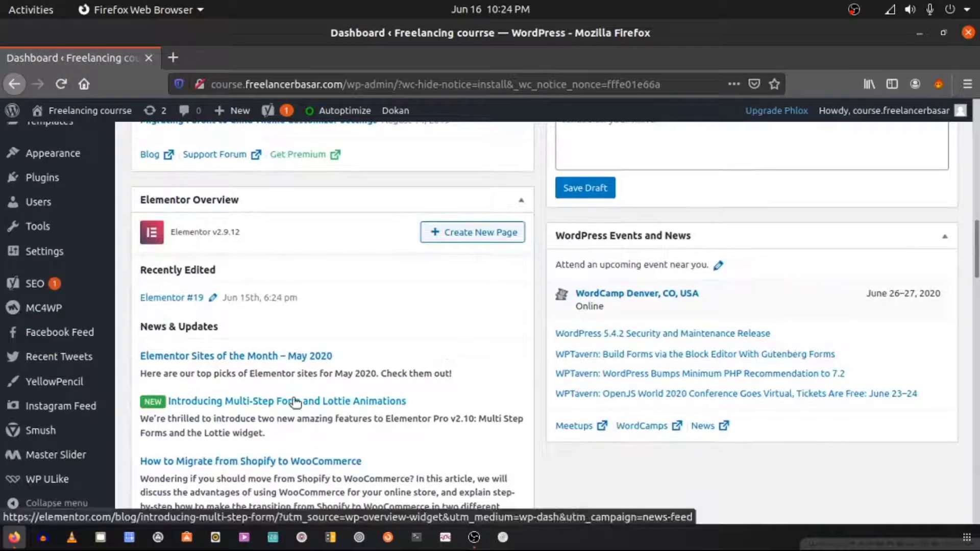
scroll(417, 366, down, 10)
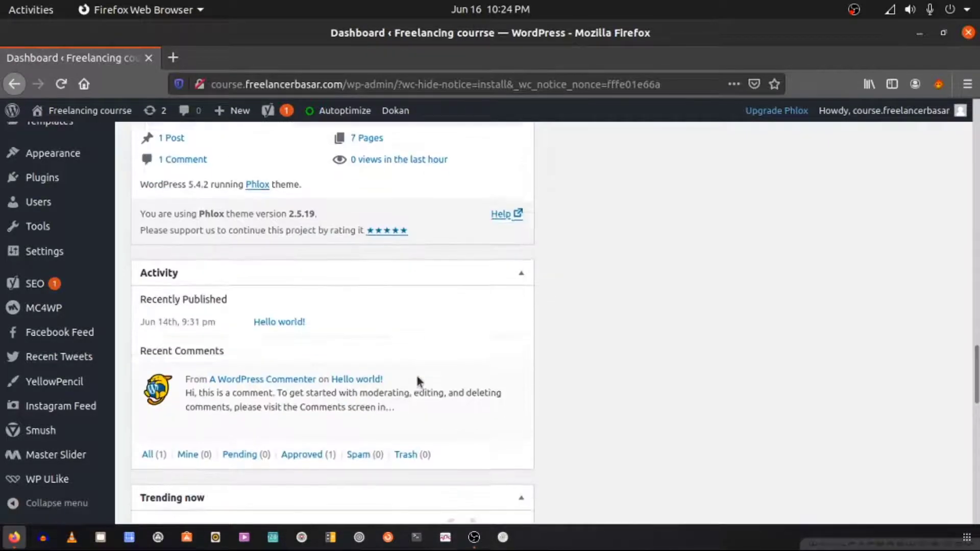
scroll(418, 382, down, 5)
scroll(417, 380, down, 2)
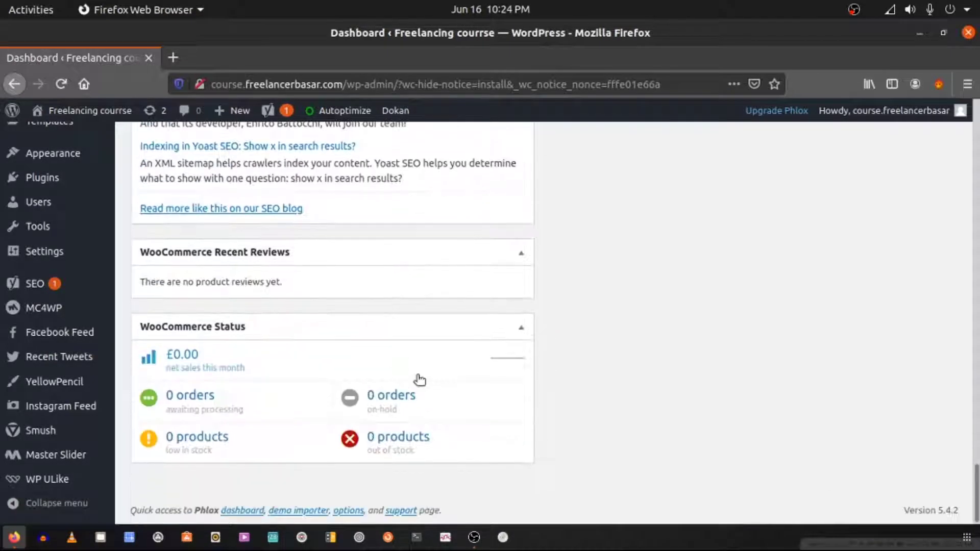
Dismiss the Autoptimize image optimization notice near the beginning of the dashboard.
scroll(420, 381, up, 1)
scroll(408, 375, up, 12)
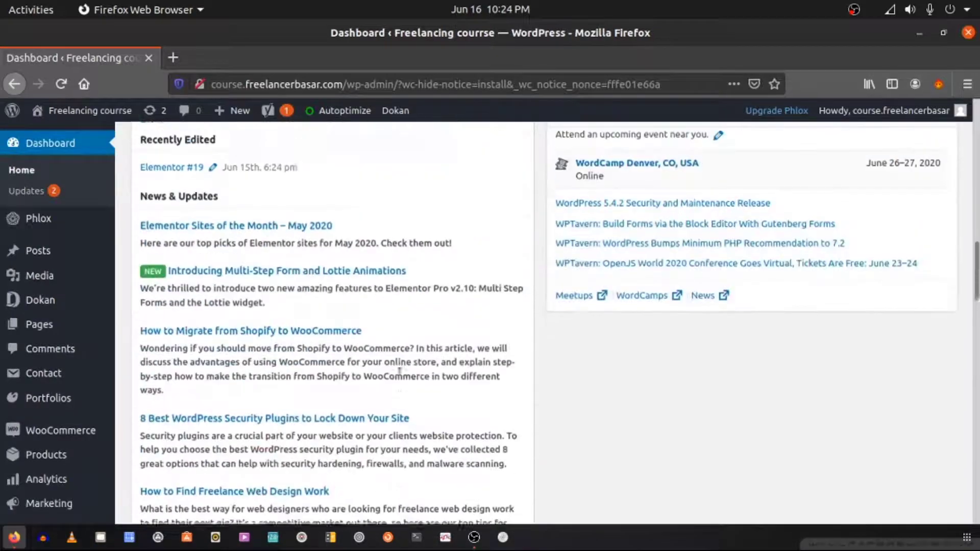
scroll(400, 372, up, 15)
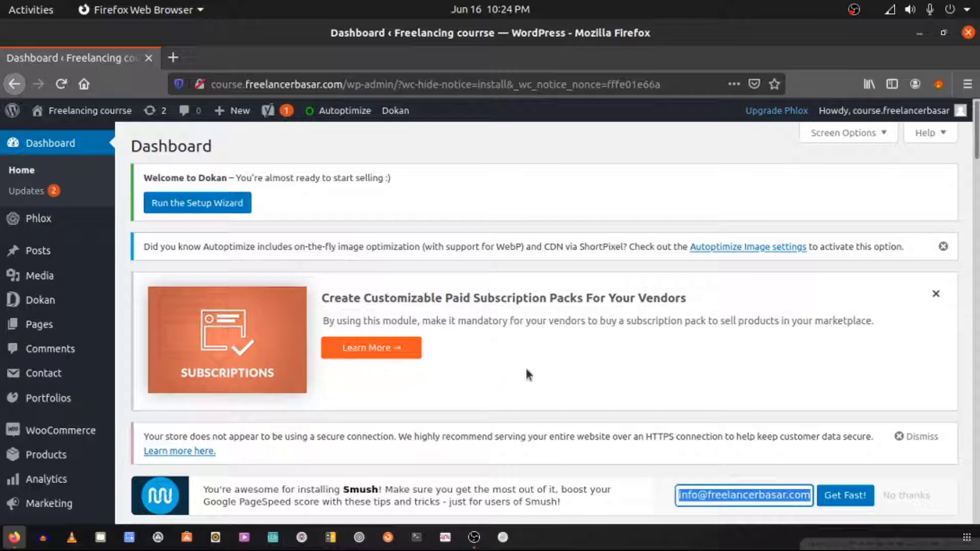
click(941, 249)
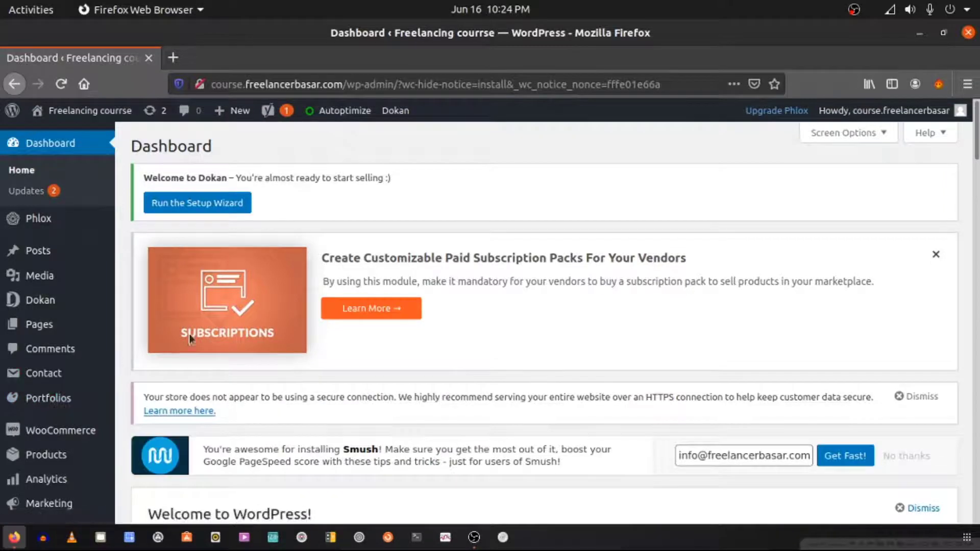
Examine the WordPress admin menu entries and their submenus, including WooCommerce, Portfolios, Dokan and Phlox.
scroll(36, 253, down, 10)
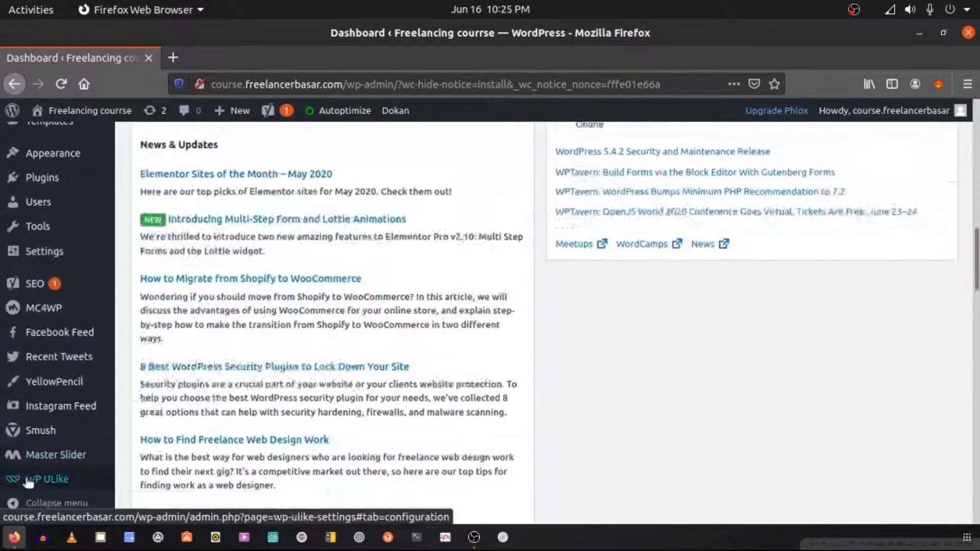
scroll(29, 483, down, 2)
scroll(21, 490, up, 10)
scroll(15, 506, down, 10)
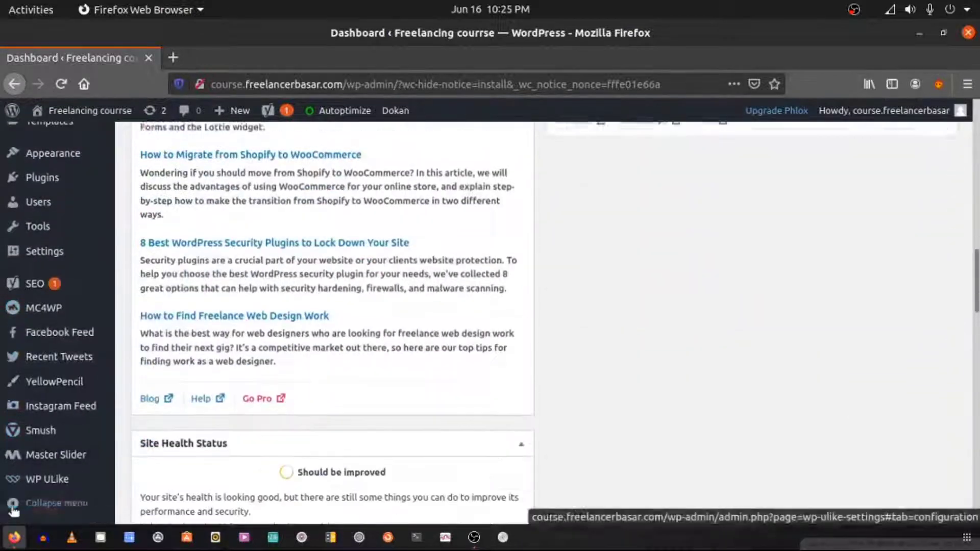
scroll(14, 510, down, 5)
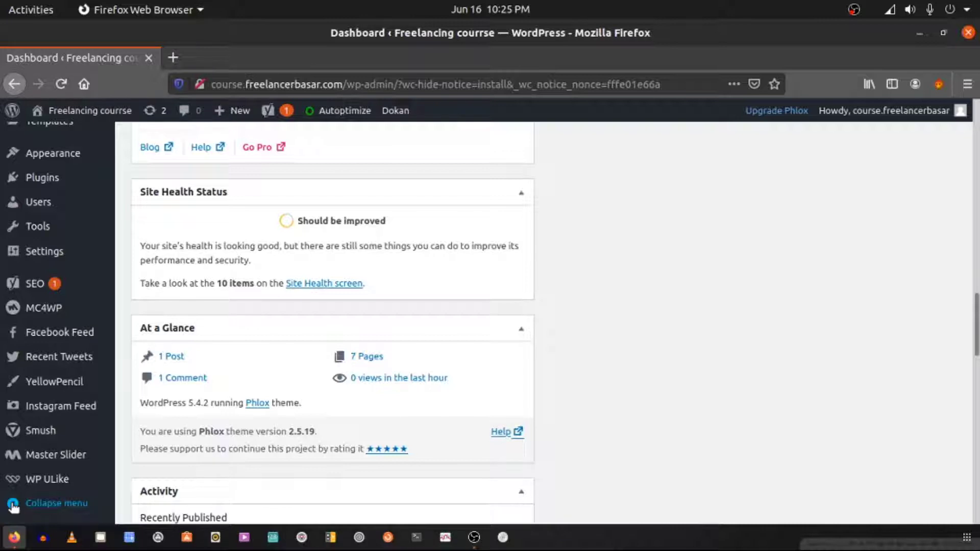
scroll(20, 388, up, 5)
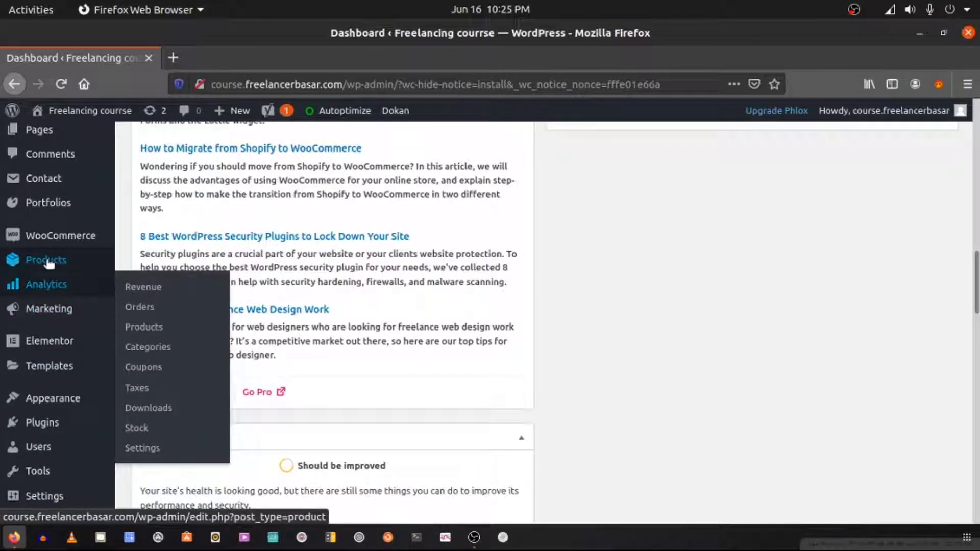
mouse_move(49, 245)
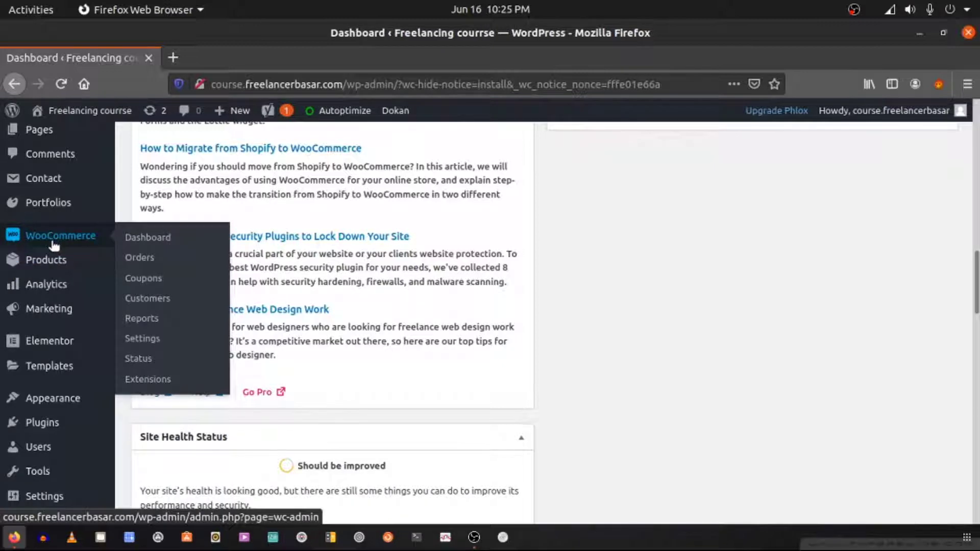
scroll(53, 245, up, 2)
mouse_move(44, 297)
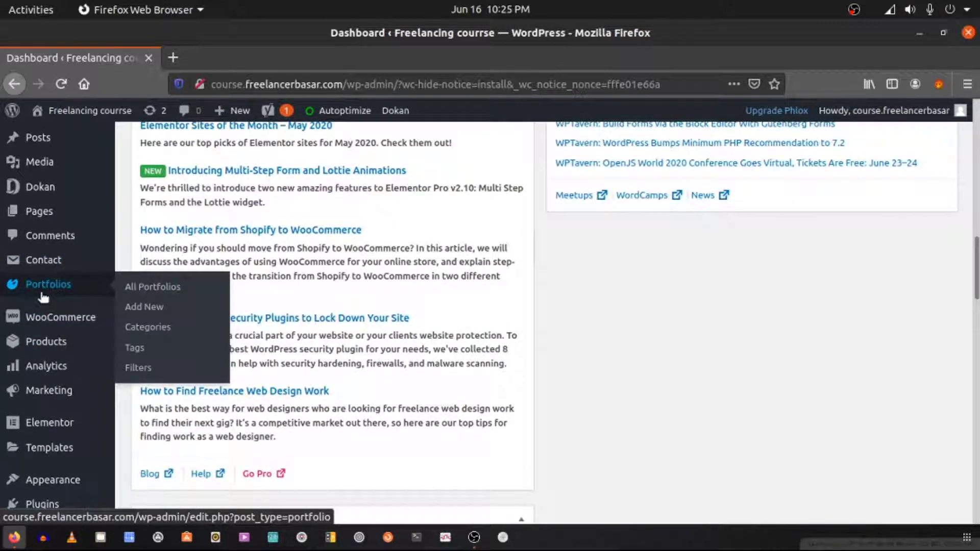
scroll(44, 261, up, 2)
mouse_move(38, 264)
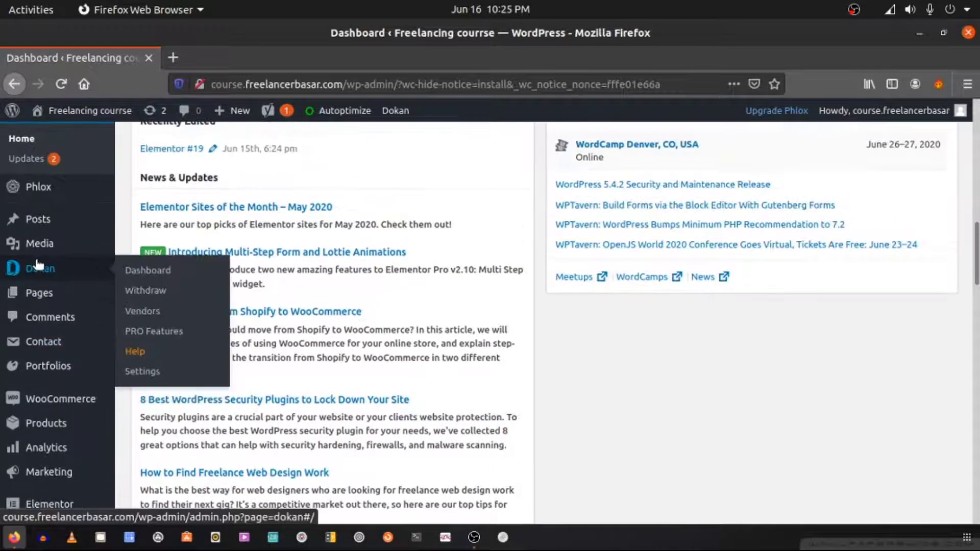
mouse_move(49, 199)
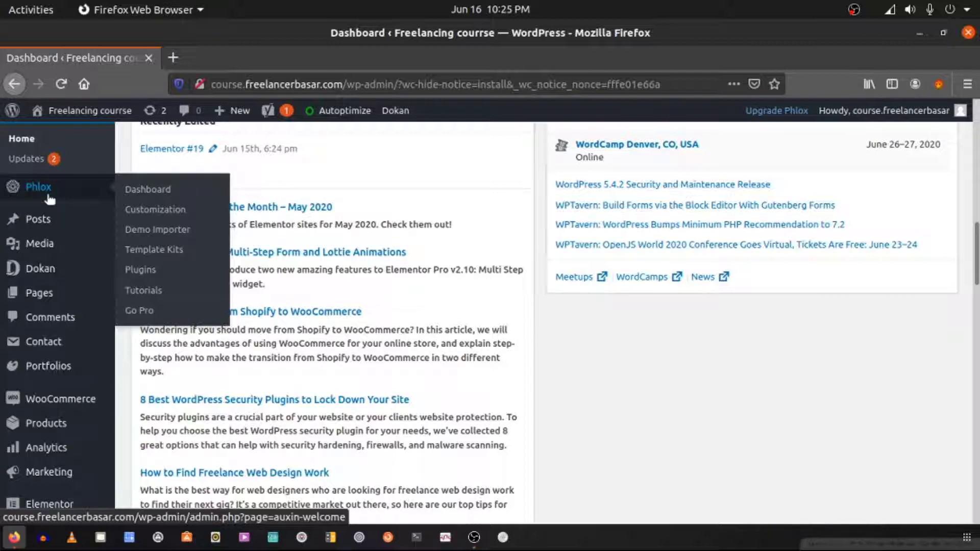
Open the list of installed plugins.
scroll(45, 399, down, 4)
mouse_move(44, 393)
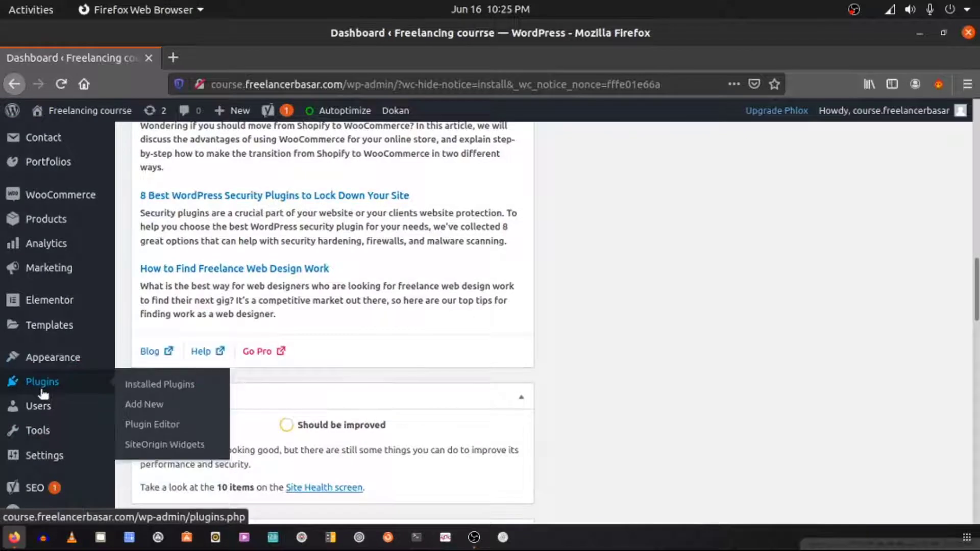
click(153, 384)
mouse_move(57, 321)
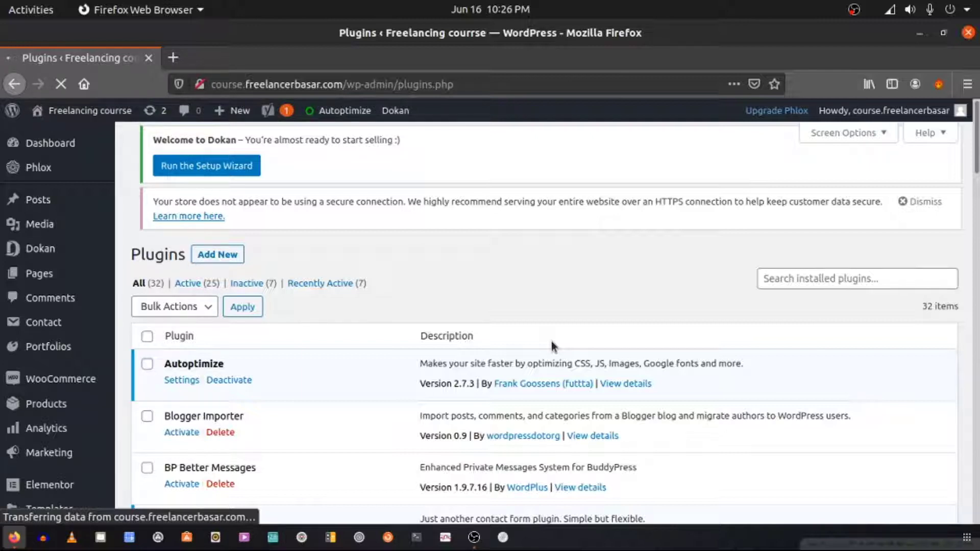
Review the whole list of installed plugins, from Autoptimize to Yoast SEO, and the admin menu entries that plugins add.
scroll(504, 364, down, 20)
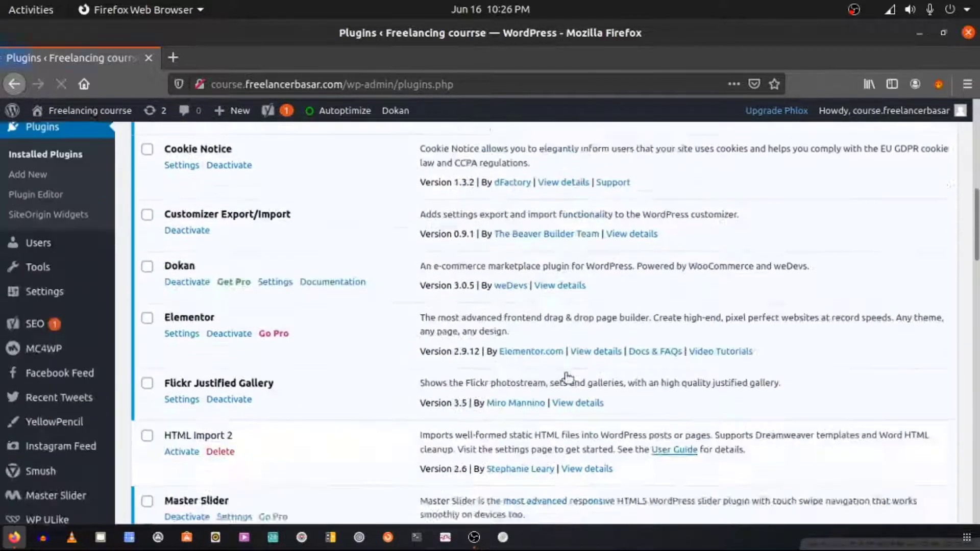
scroll(581, 423, down, 8)
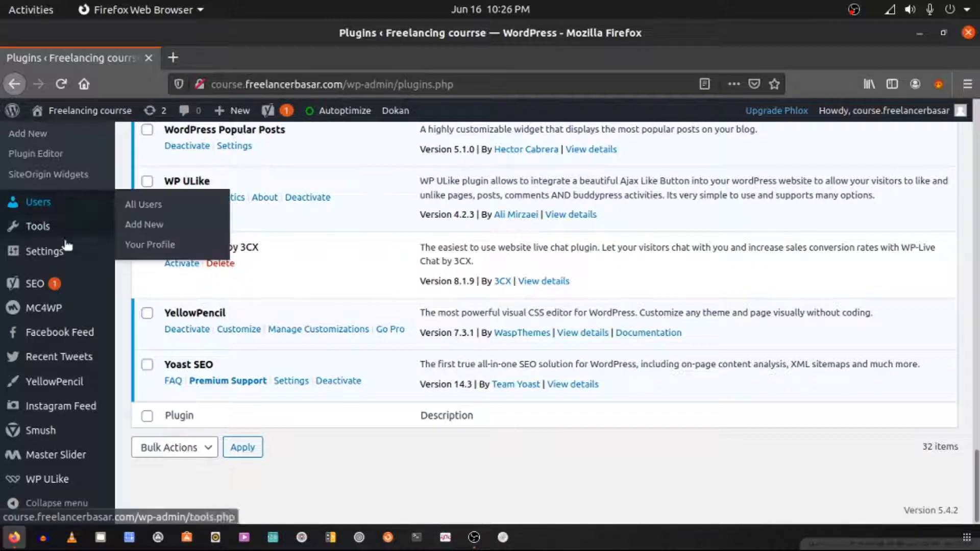
mouse_move(53, 282)
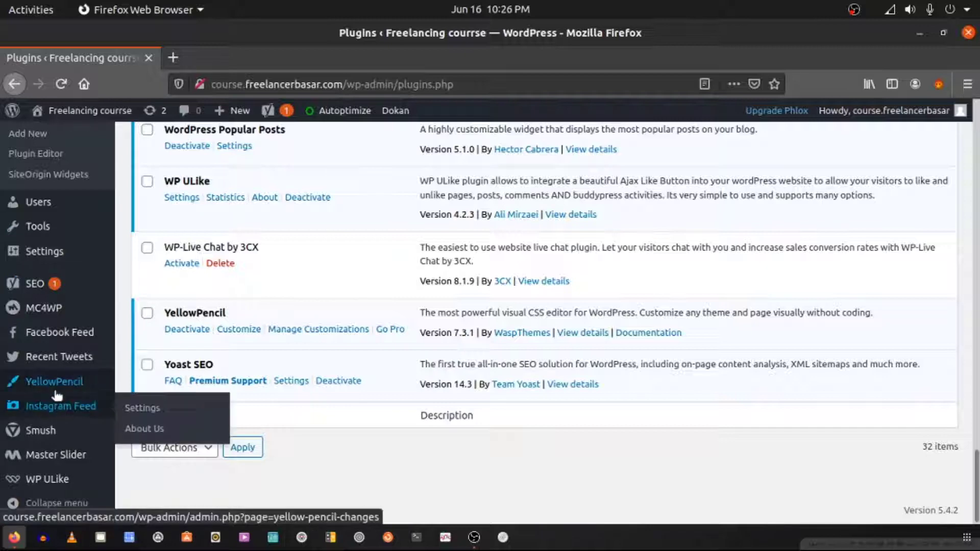
scroll(209, 357, up, 3)
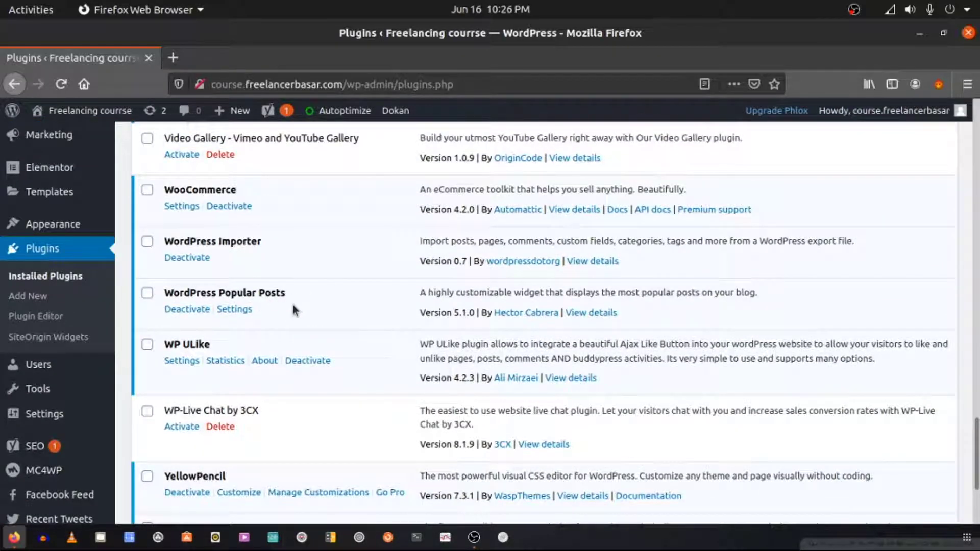
scroll(287, 306, up, 1)
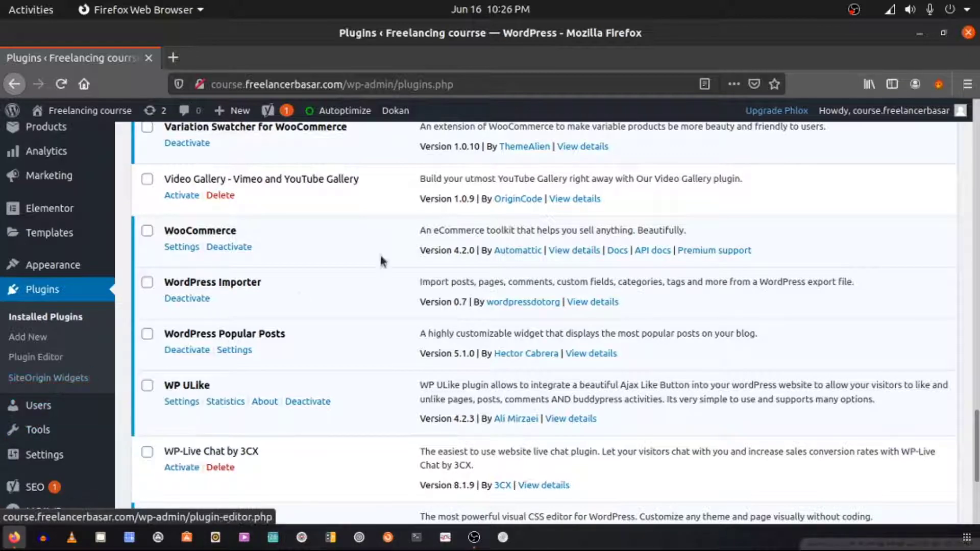
scroll(387, 244, up, 3)
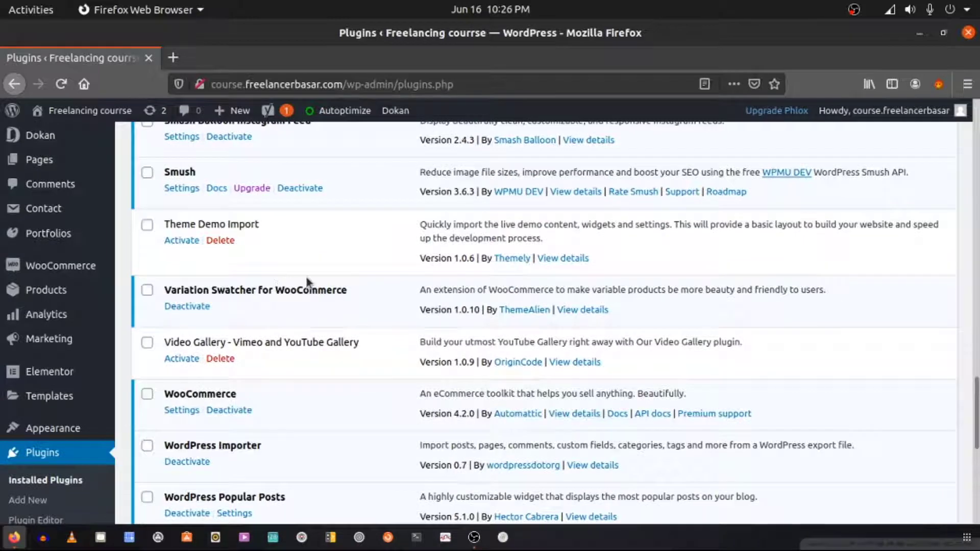
scroll(293, 281, up, 5)
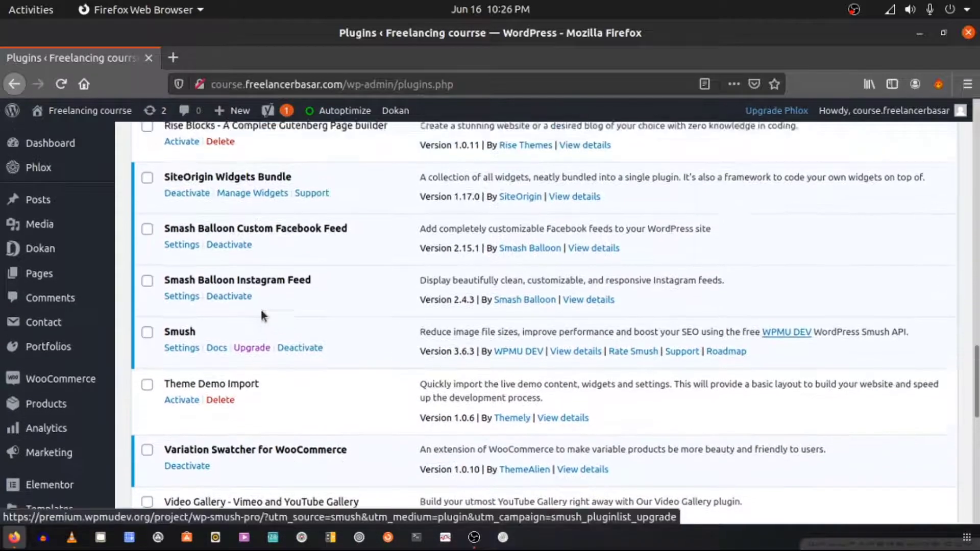
scroll(261, 312, up, 4)
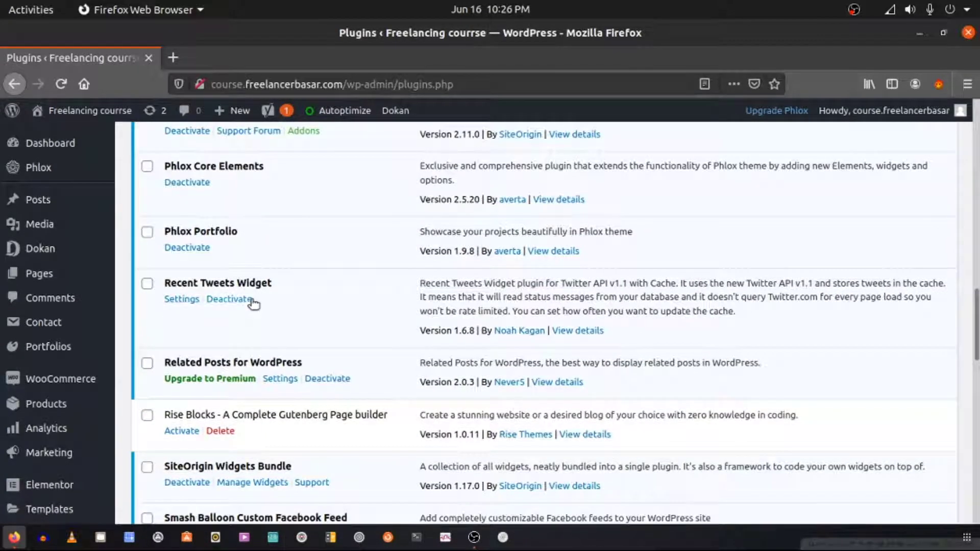
scroll(245, 286, up, 18)
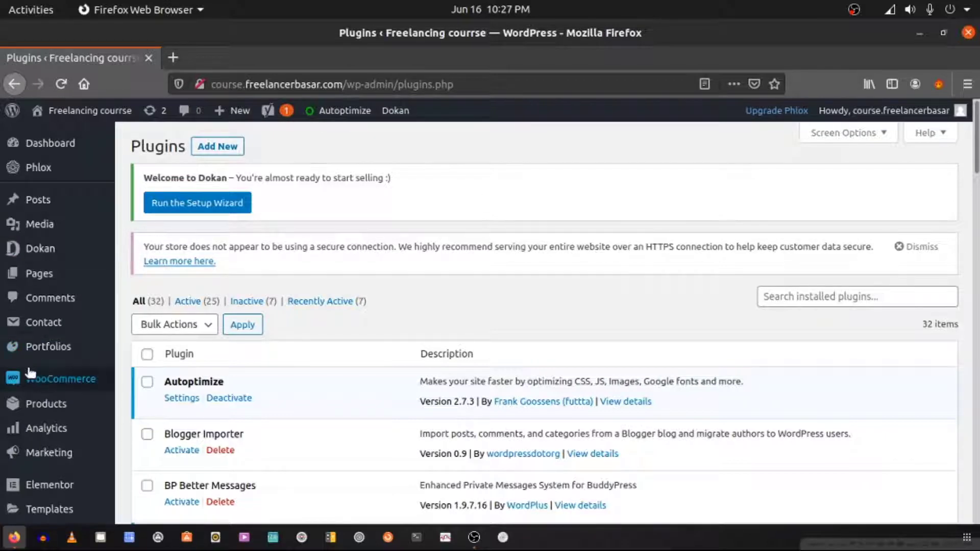
Open the page for adding new plugins and look over its featured plugins and popular tags.
scroll(46, 470, down, 5)
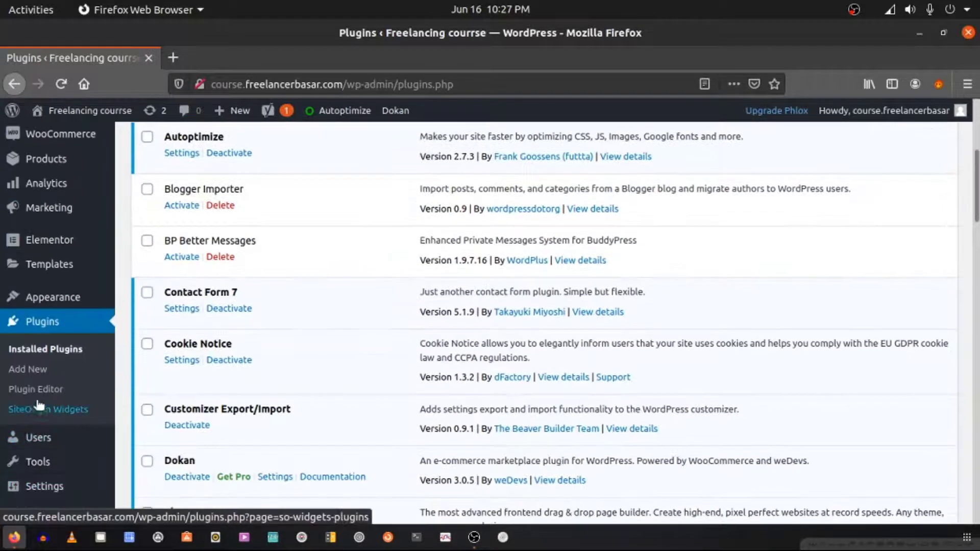
mouse_move(45, 465)
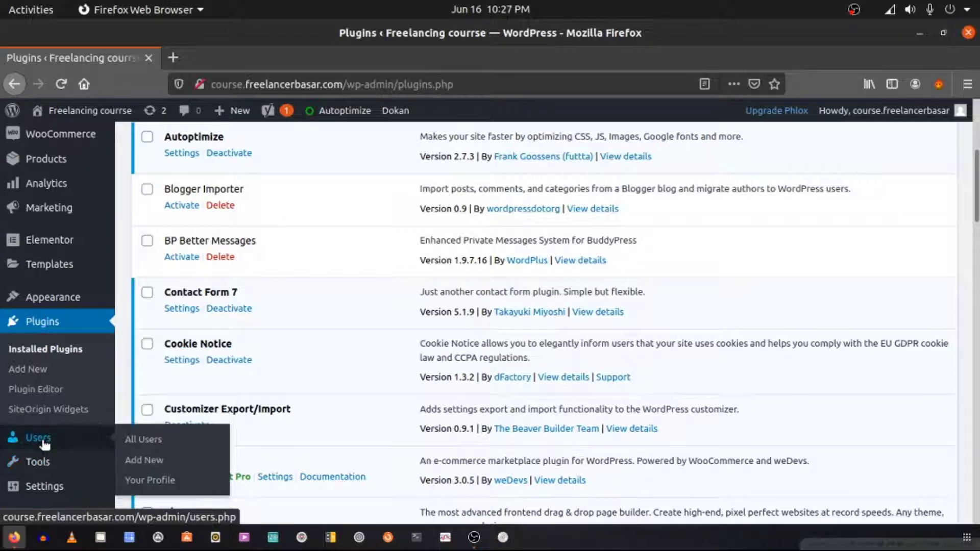
scroll(64, 288, down, 4)
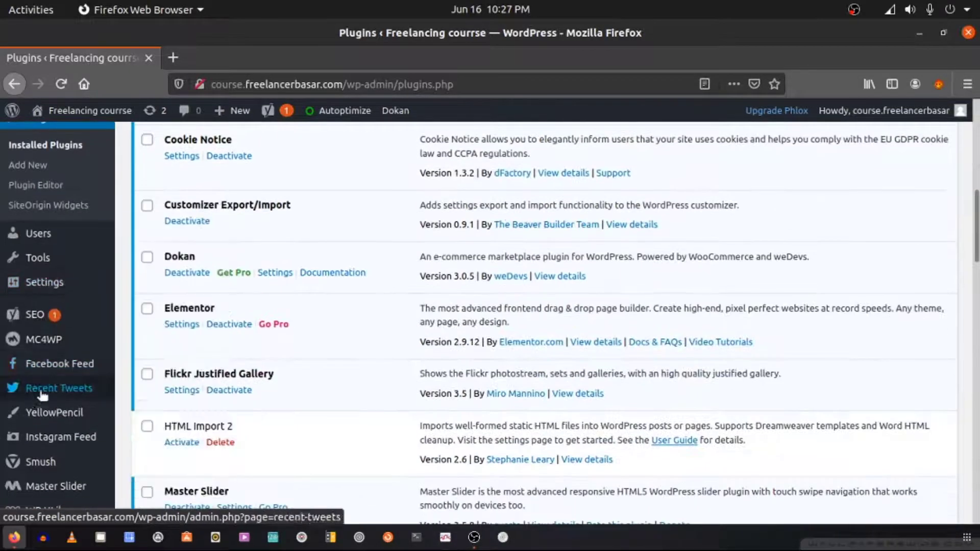
scroll(53, 472, down, 2)
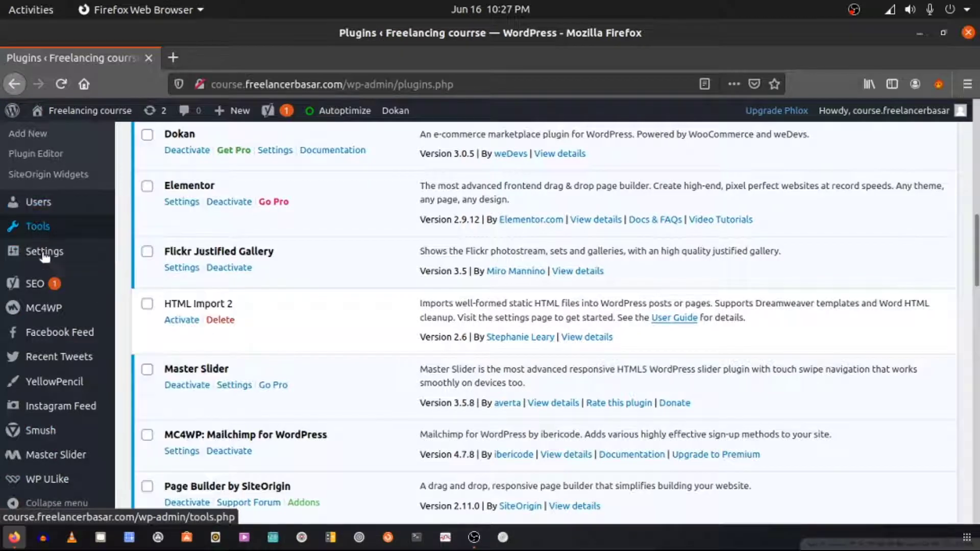
scroll(59, 341, up, 1)
scroll(58, 341, up, 3)
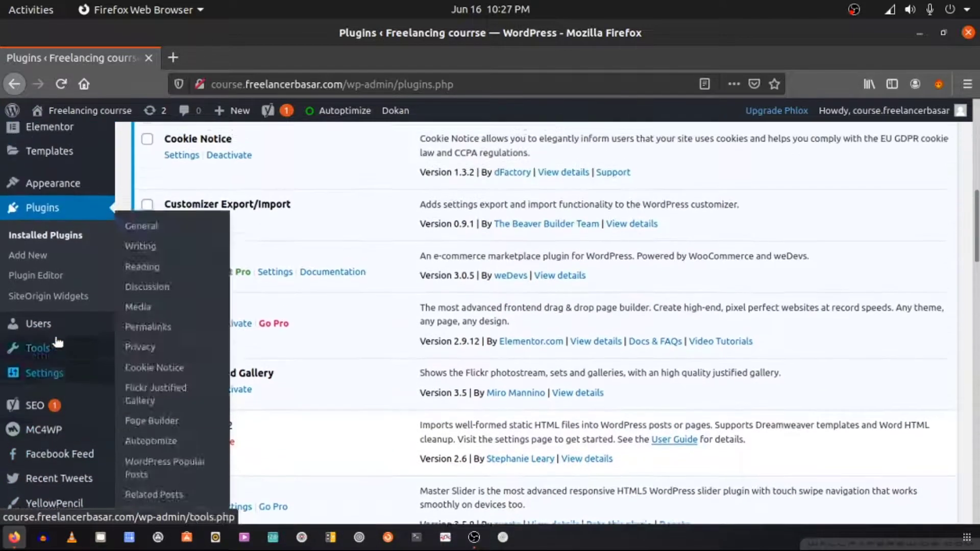
click(215, 270)
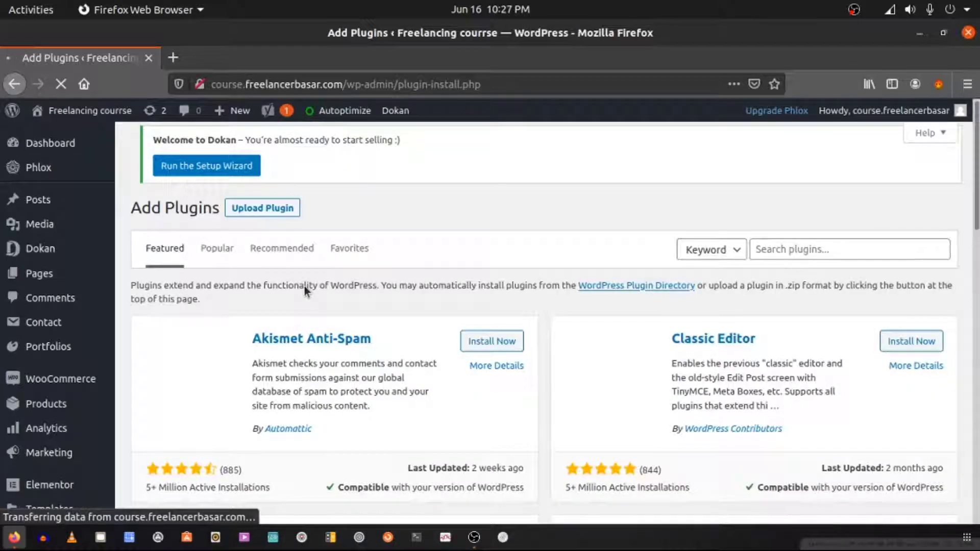
scroll(597, 339, down, 15)
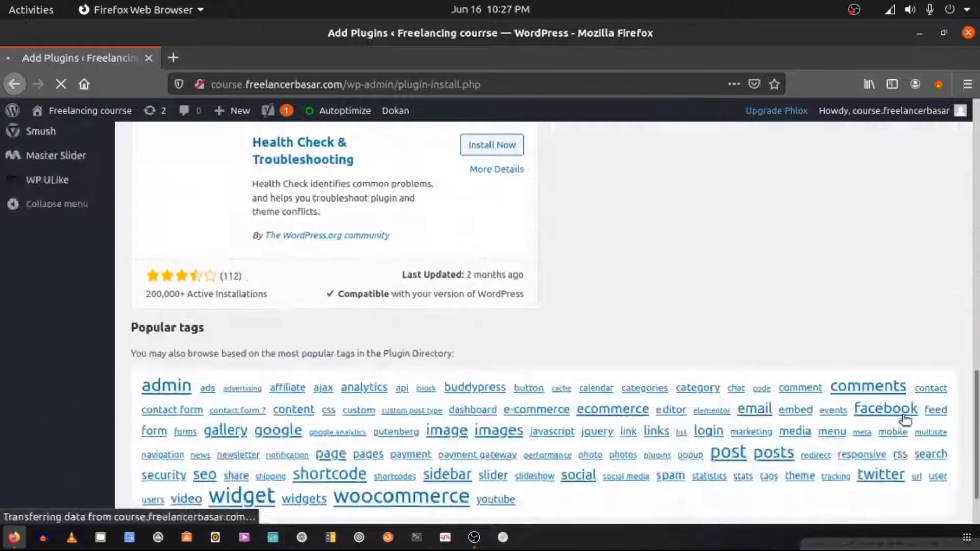
scroll(287, 437, up, 15)
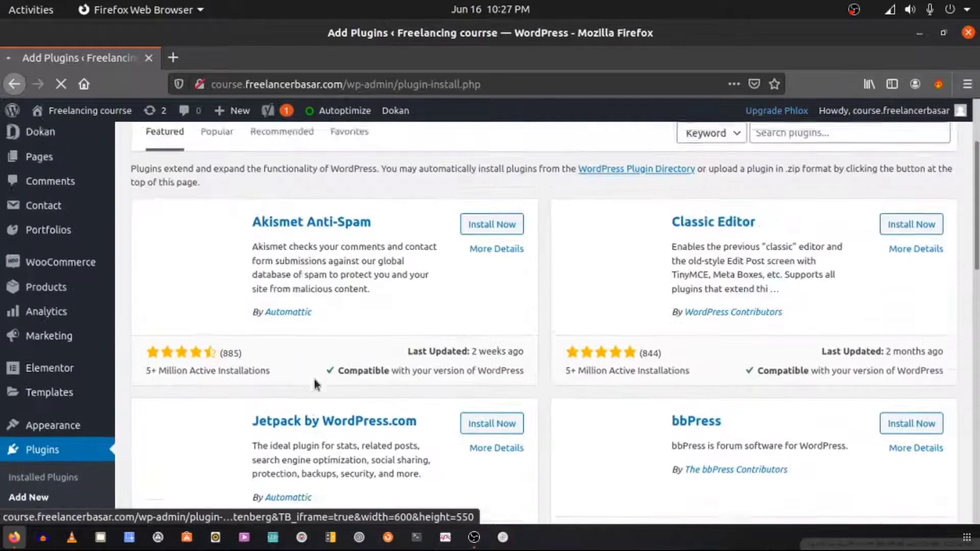
Search the available plugins for the keyword "Custom Login Page Customizer" and look through the matching plugins.
scroll(358, 321, up, 3)
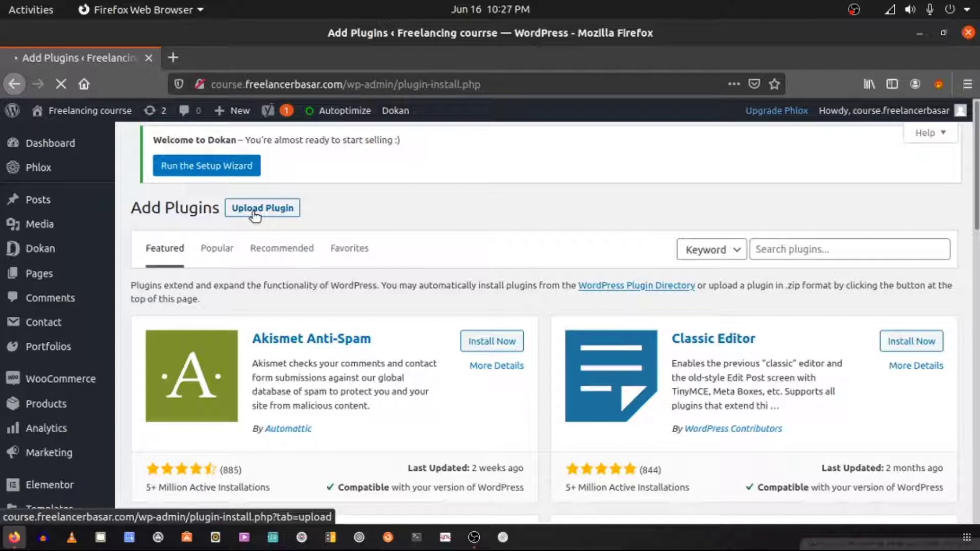
click(819, 250)
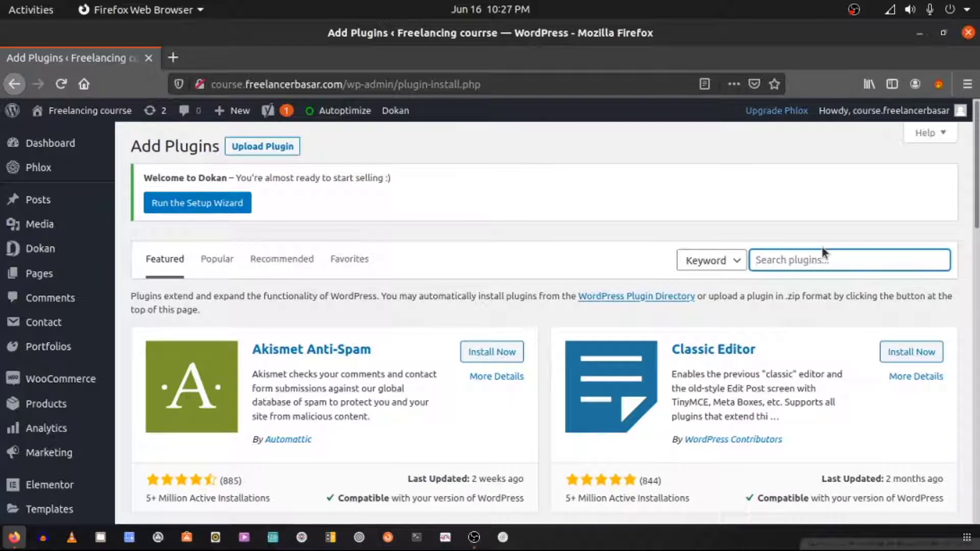
text(Custom)
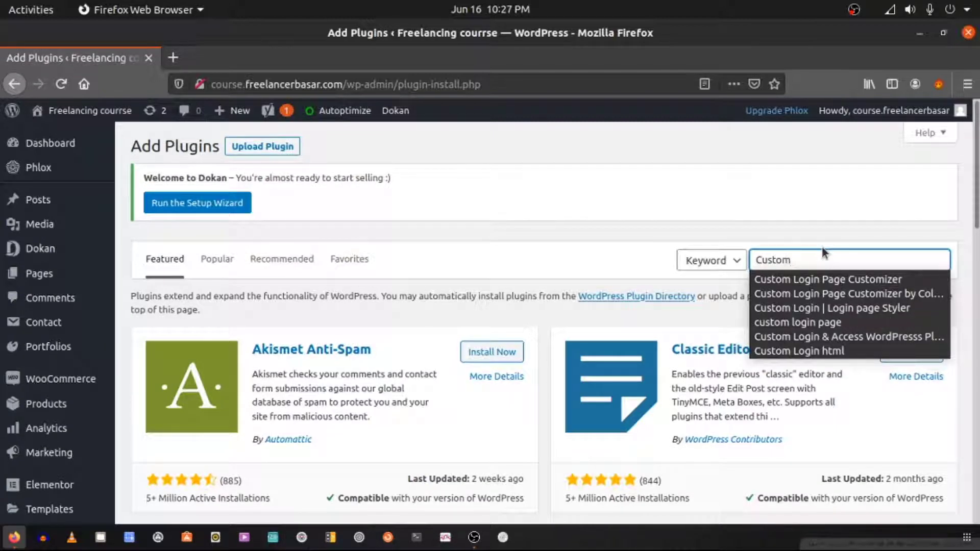
click(845, 278)
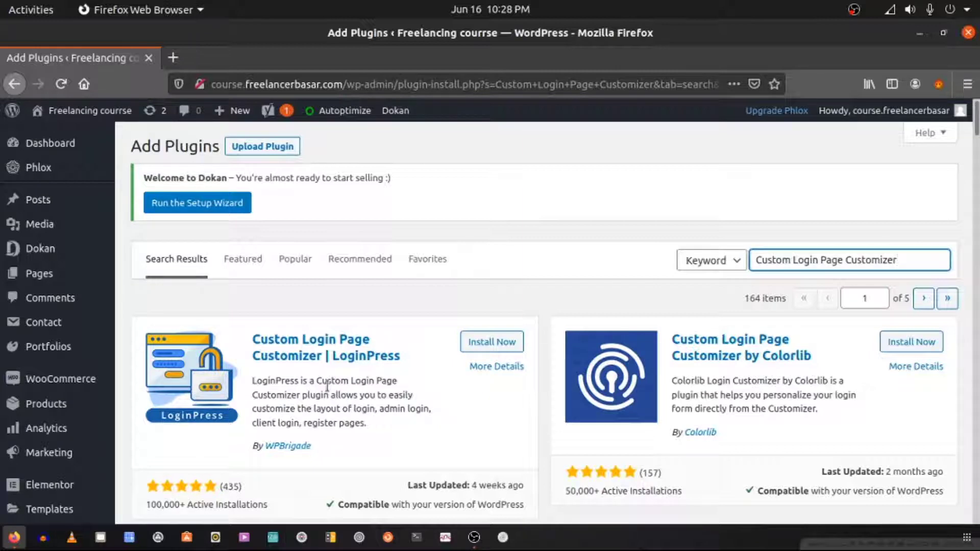
scroll(16, 439, down, 15)
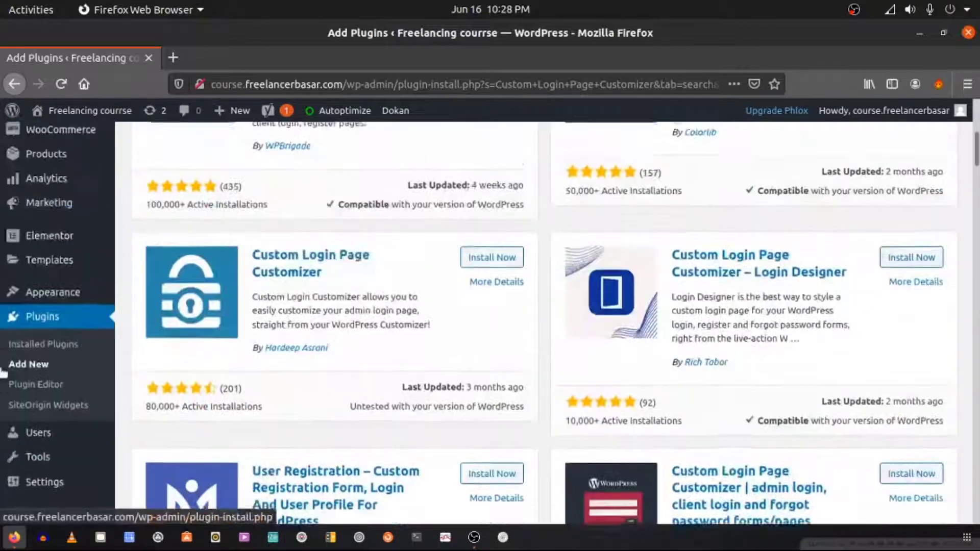
scroll(17, 439, up, 15)
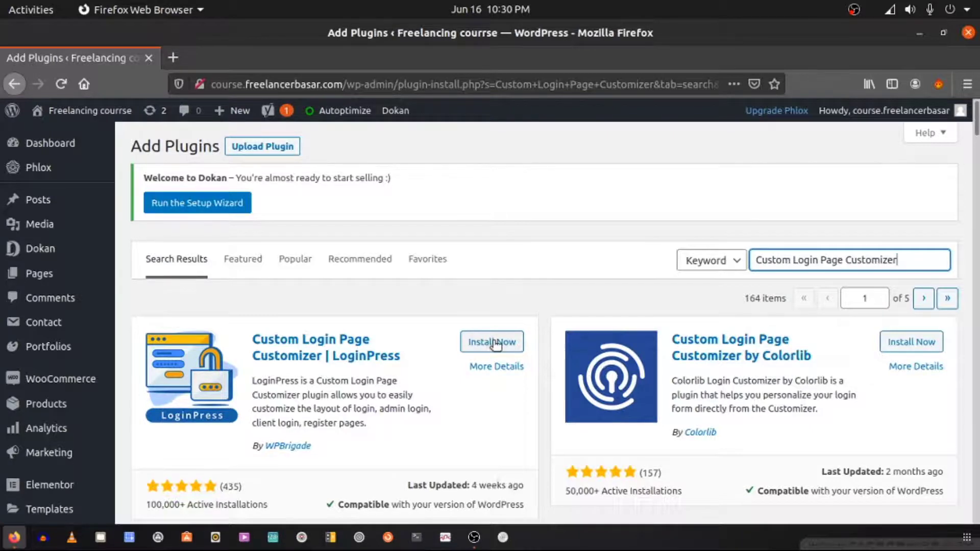
click(475, 538)
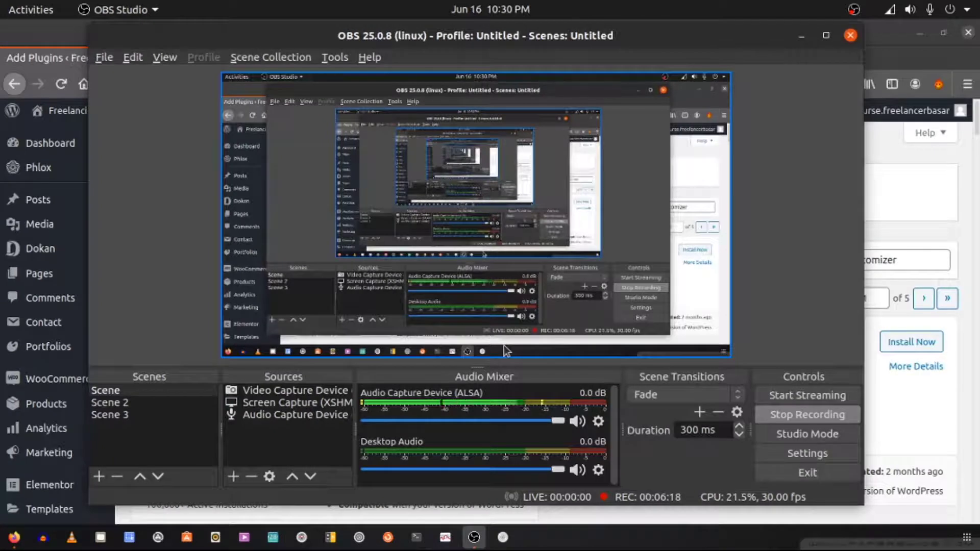